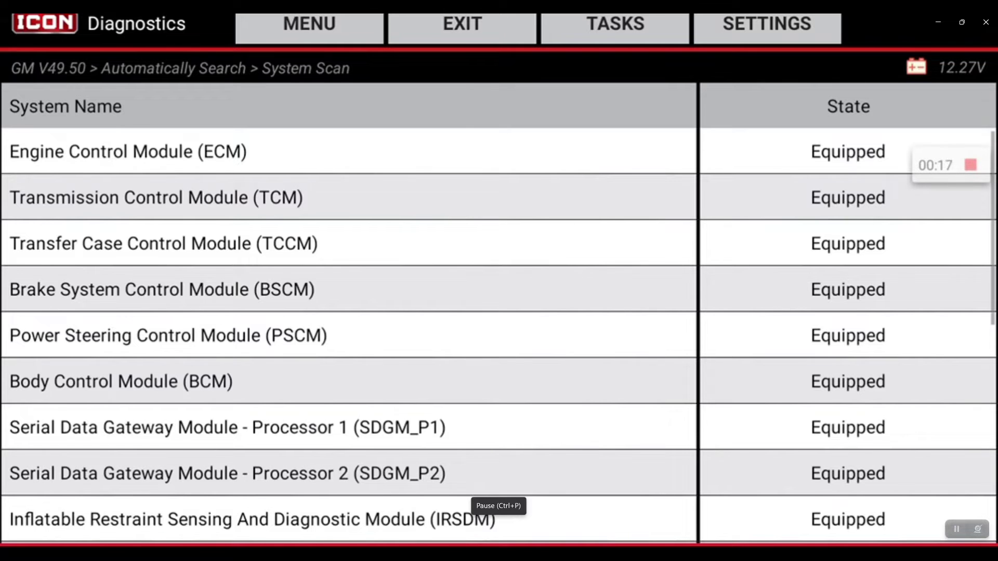
Step: Open the special functions of the Body Control Module (BCM) and start Tire Type/Pressure Selection
{"action": "scroll", "coordinate": [348, 336], "scroll_direction": "down", "scroll_amount": 2}
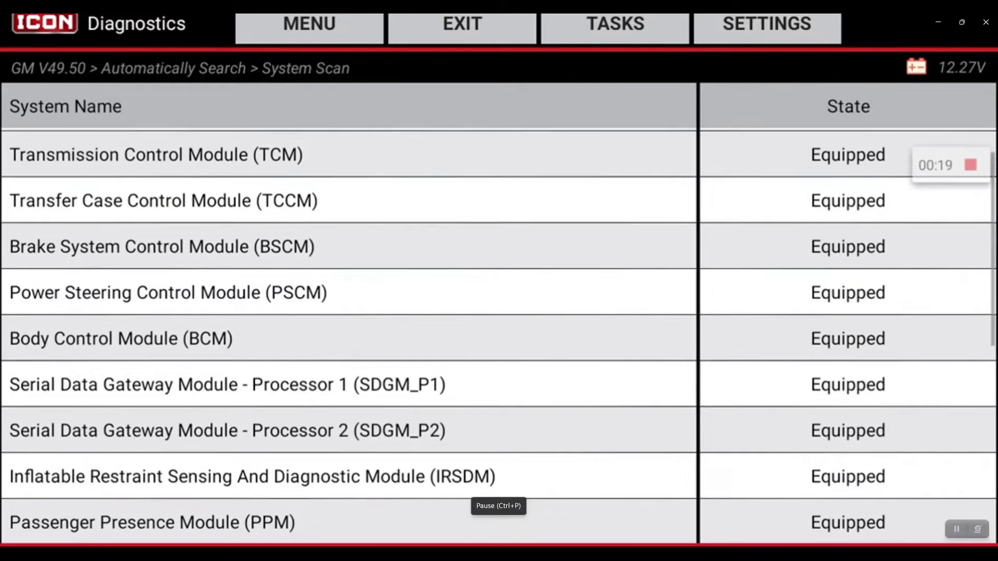
{"action": "scroll", "coordinate": [348, 335], "scroll_direction": "up", "scroll_amount": 2}
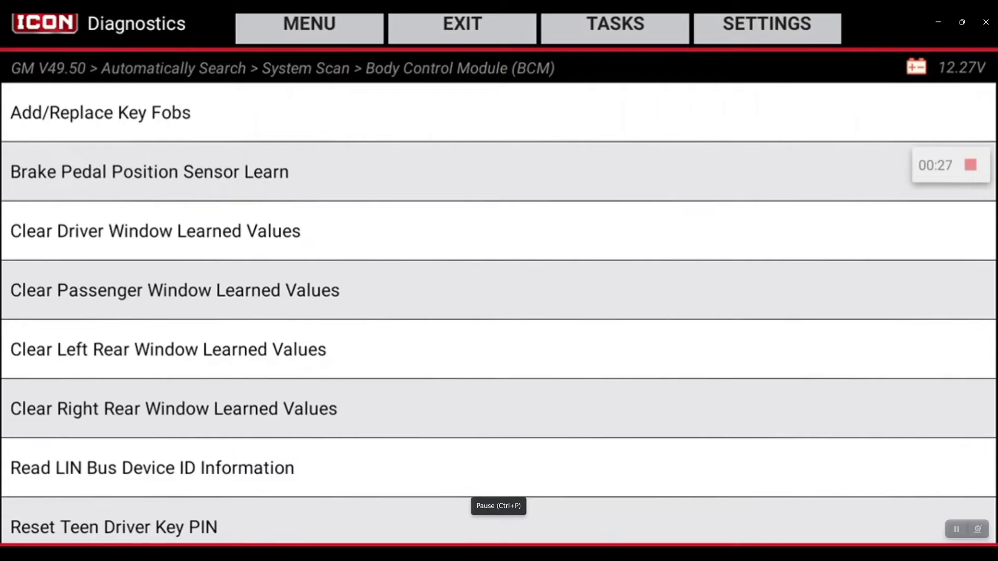
{"action": "scroll", "coordinate": [499, 312], "scroll_direction": "down", "scroll_amount": 3}
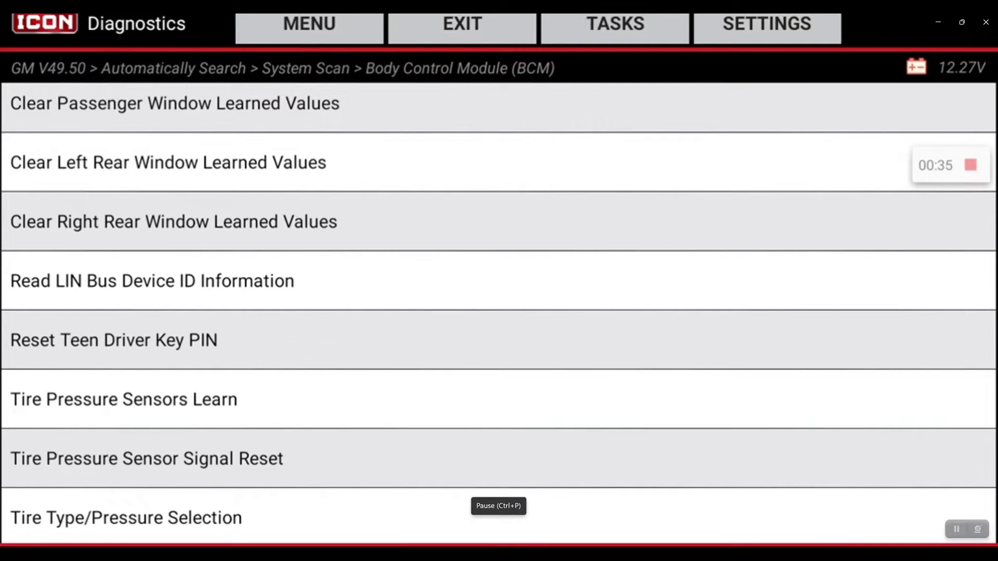
{"action": "left_click", "coordinate": [498, 517]}
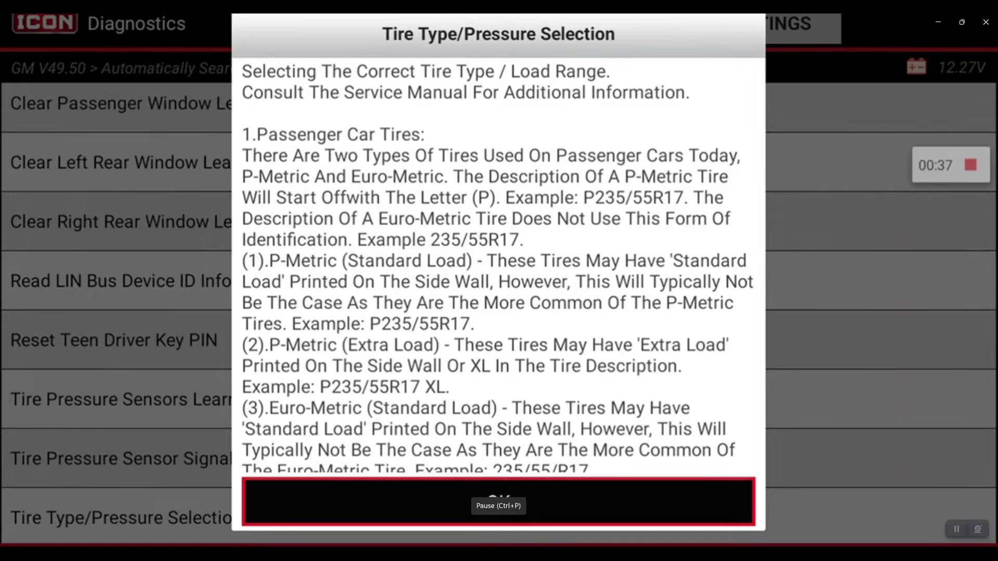
Step: Read through the passenger car and light duty truck tire notes, and accept them to reach the front tire data
{"action": "scroll", "coordinate": [502, 265], "scroll_direction": "down", "scroll_amount": 2}
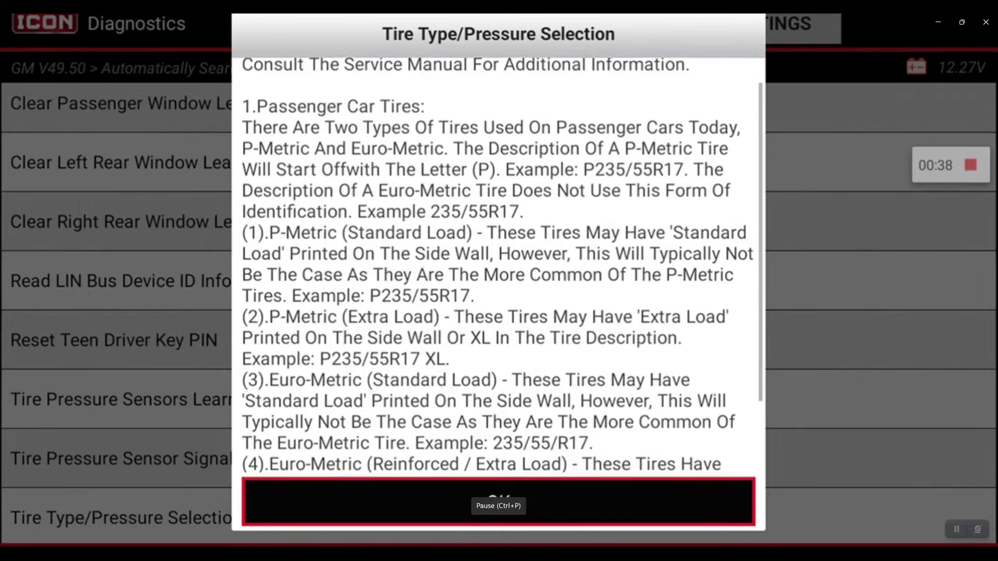
{"action": "scroll", "coordinate": [497, 275], "scroll_direction": "down", "scroll_amount": 2}
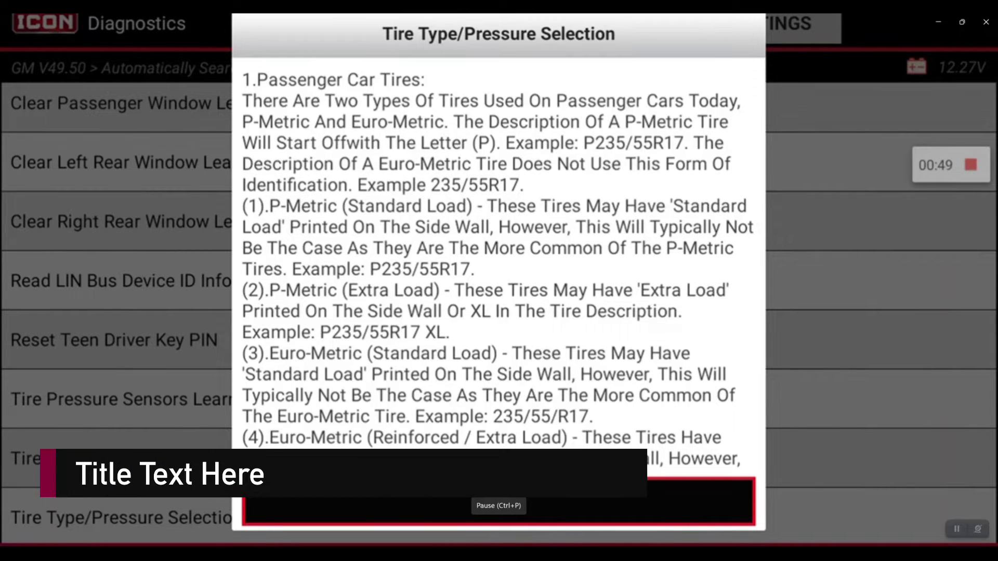
{"action": "scroll", "coordinate": [497, 260], "scroll_direction": "down", "scroll_amount": 2}
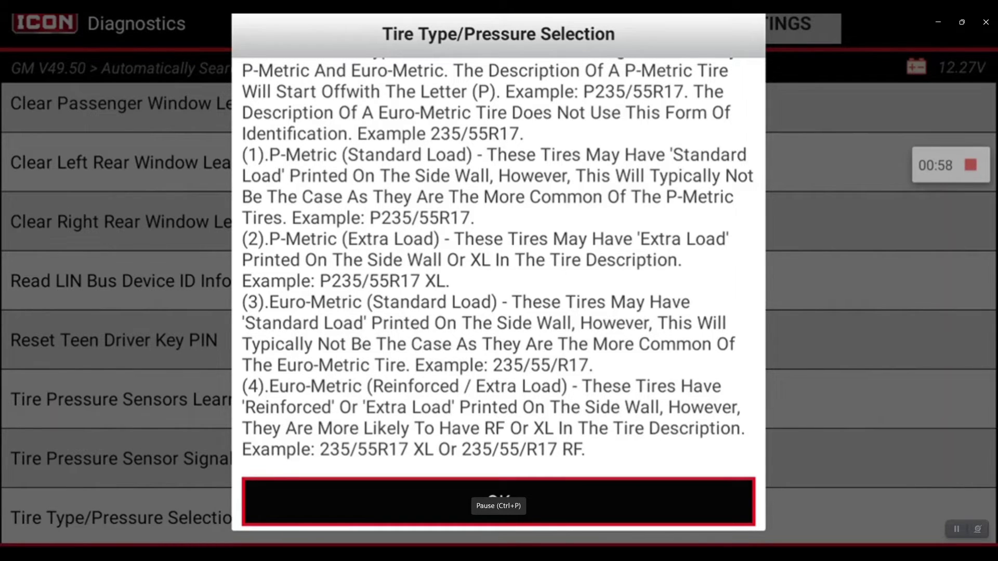
{"action": "left_click", "coordinate": [499, 497]}
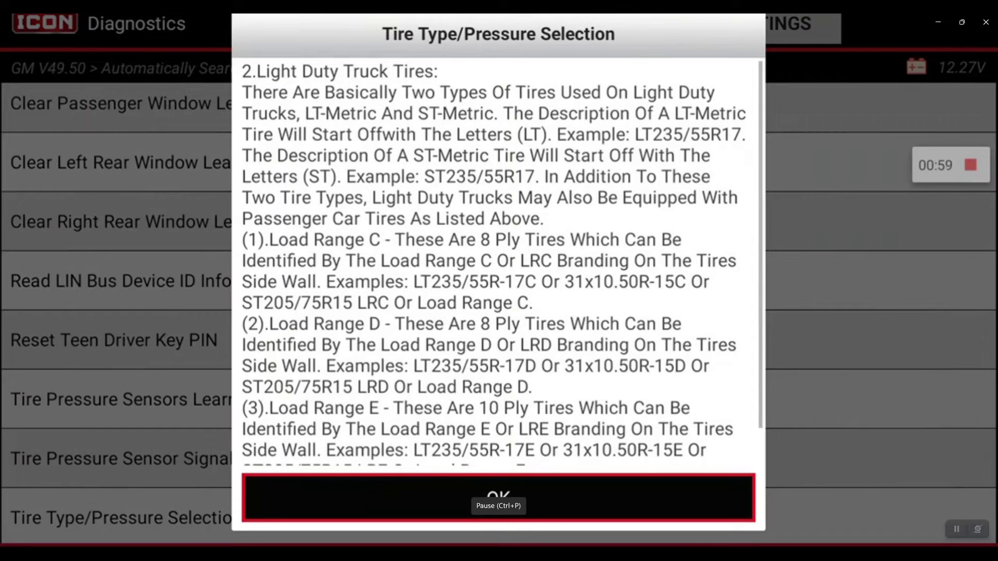
{"action": "left_click", "coordinate": [499, 497]}
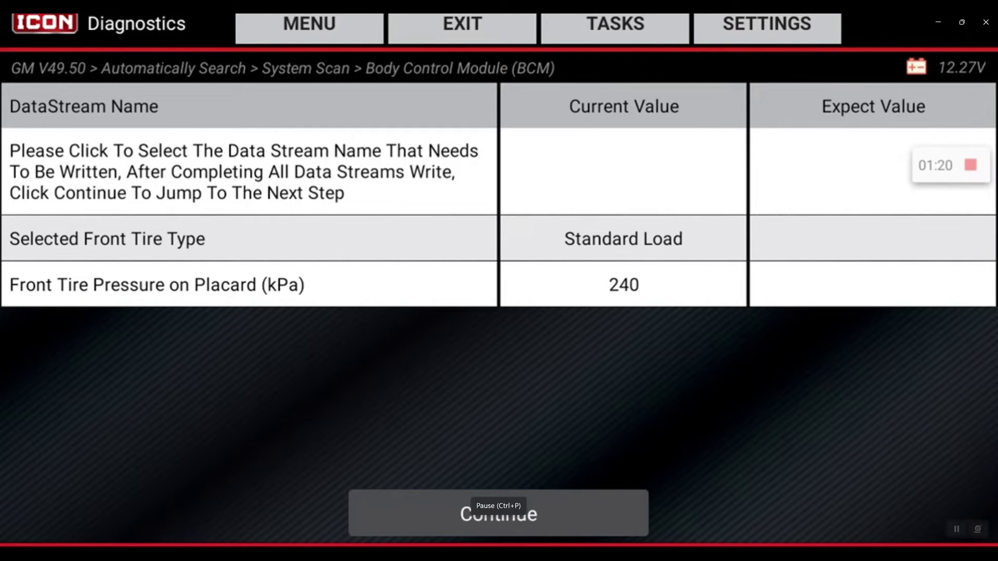
Step: Set the Front Tire Pressure on Placard to 280 kPa and confirm the value
{"action": "left_click", "coordinate": [249, 285]}
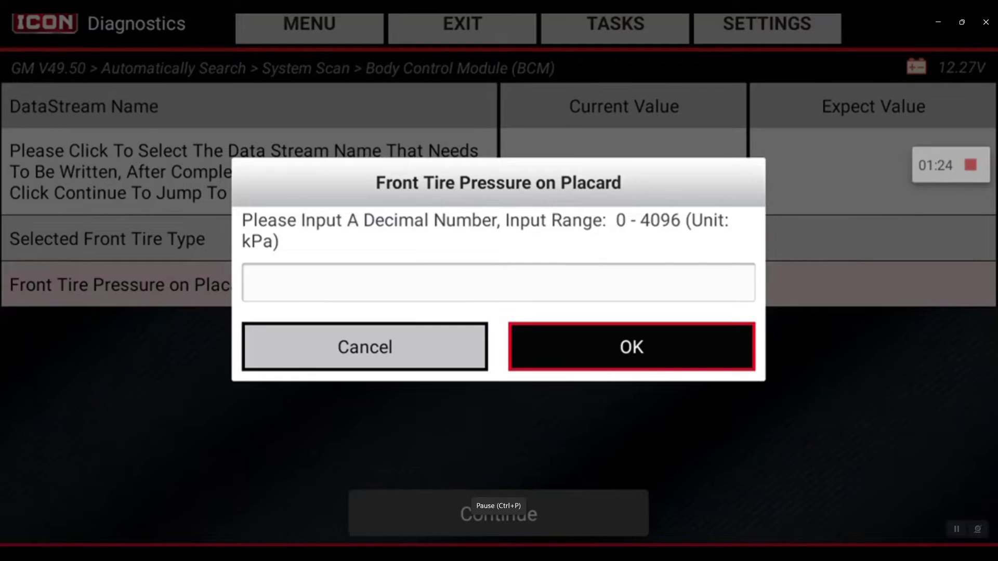
{"action": "left_click", "coordinate": [498, 283]}
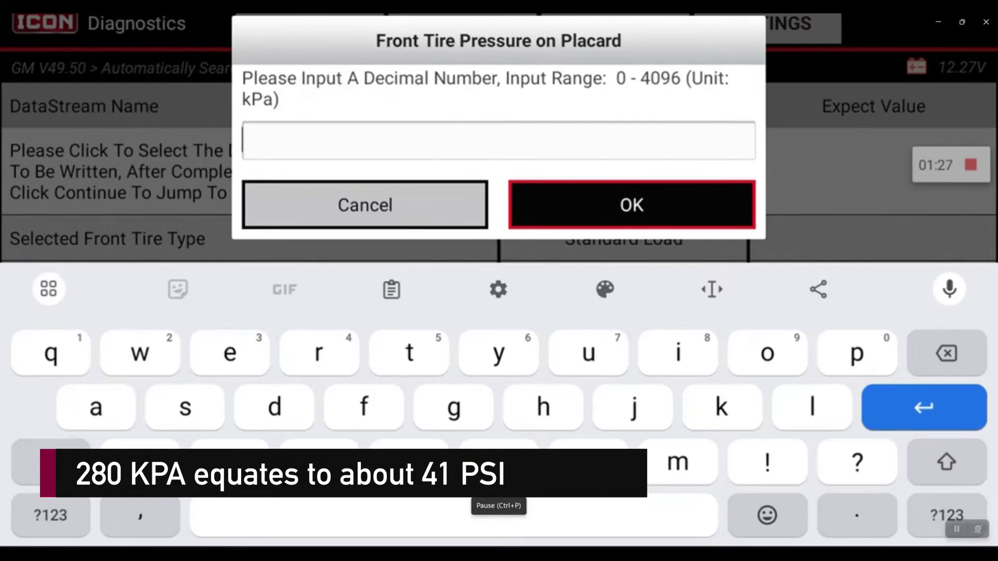
{"action": "left_click", "coordinate": [50, 515]}
{"action": "type", "text": "280"}
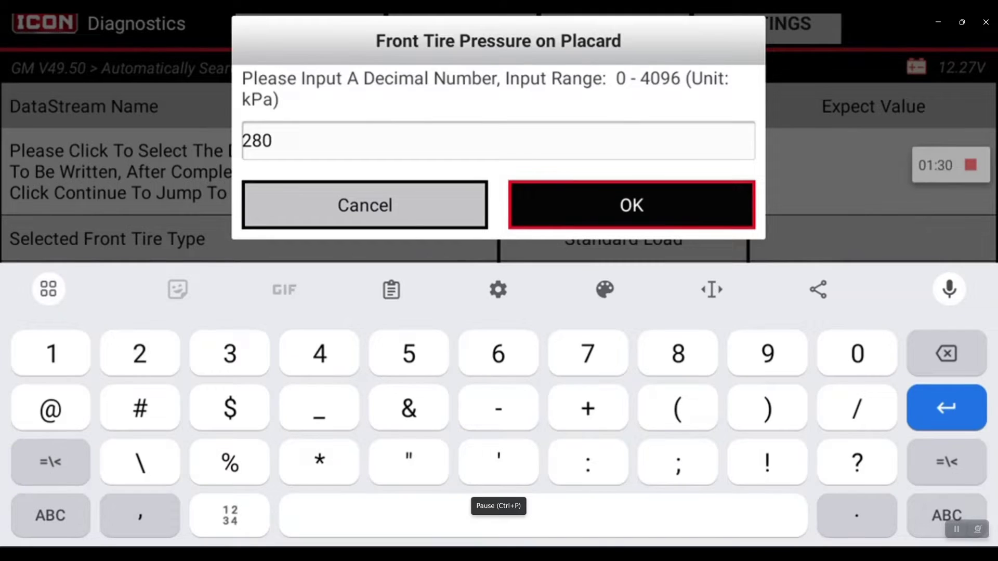
{"action": "left_click", "coordinate": [632, 205]}
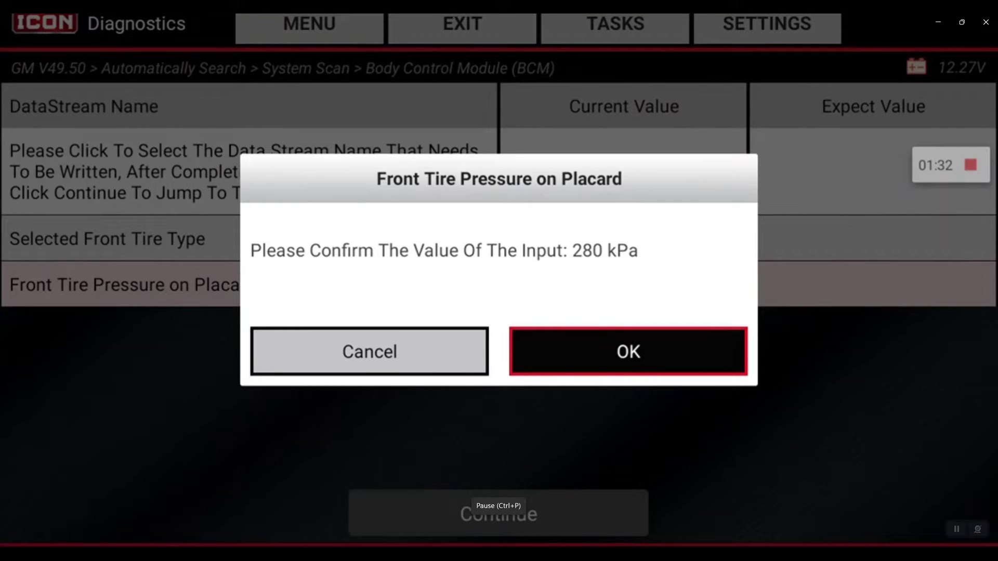
{"action": "left_click", "coordinate": [628, 352]}
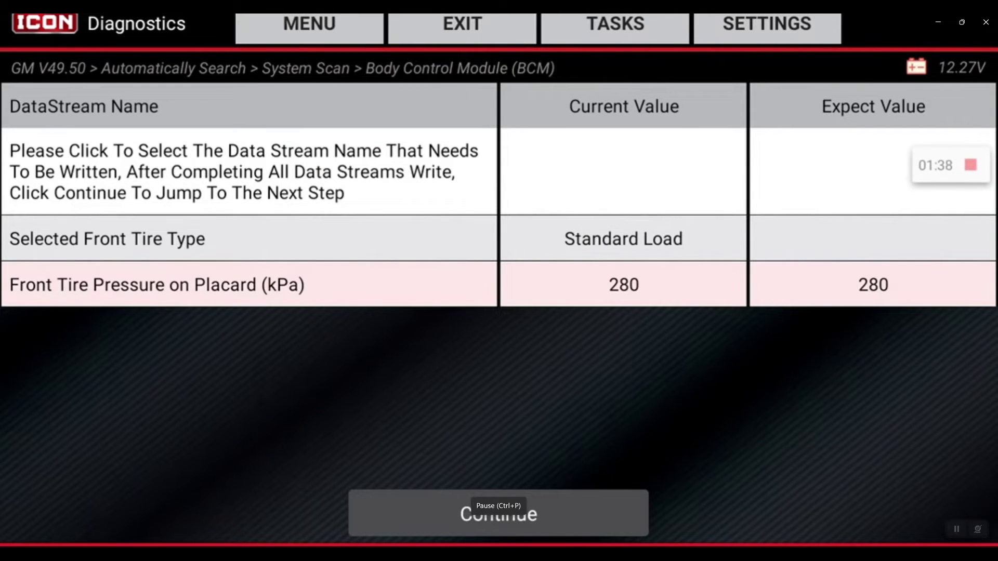
Step: Continue to the rear tire data, set the Rear Tire Pressure on Placard to 280 kPa, and finish the procedure
{"action": "left_click", "coordinate": [497, 513]}
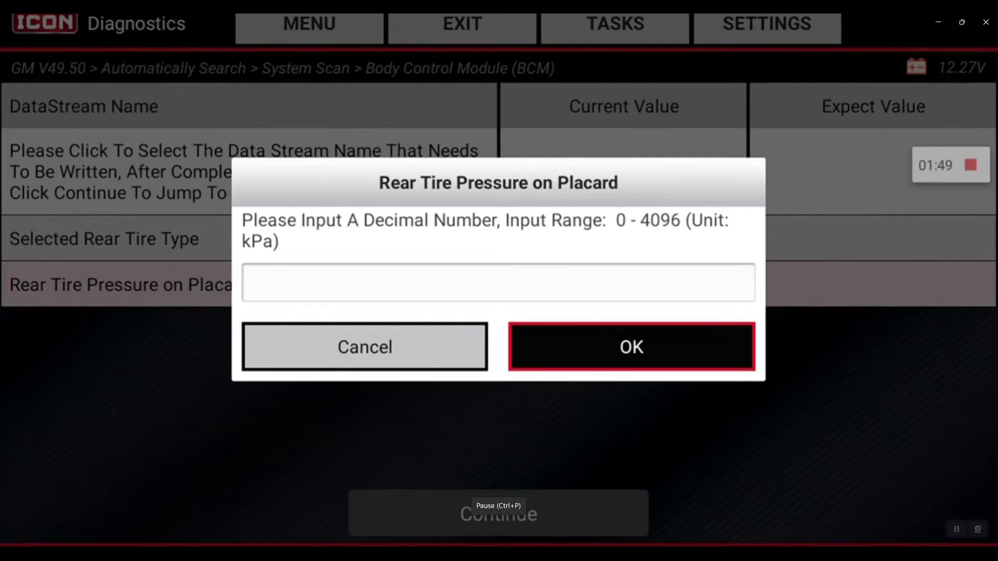
{"action": "left_click", "coordinate": [499, 283]}
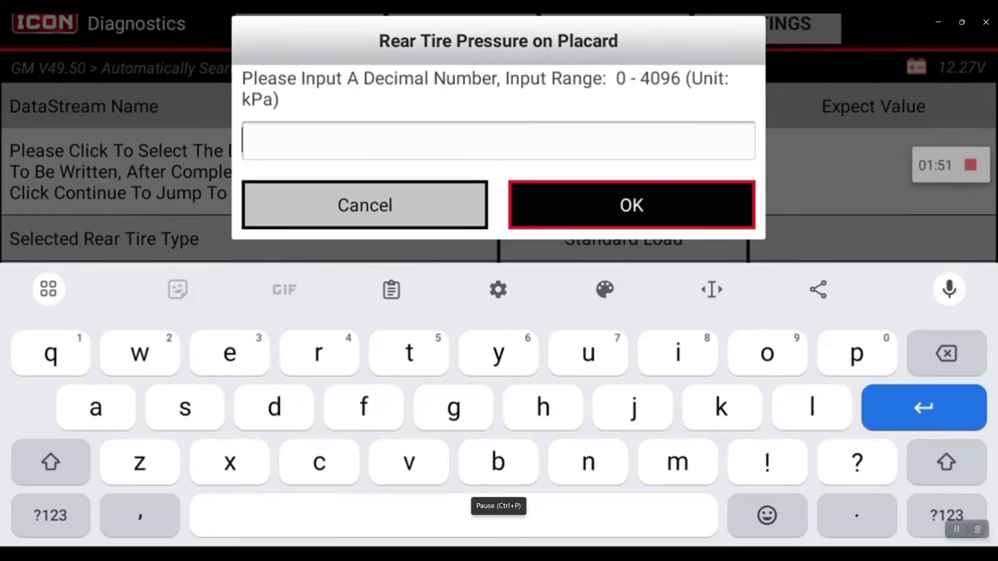
{"action": "left_click", "coordinate": [50, 515]}
{"action": "type", "text": "2"}
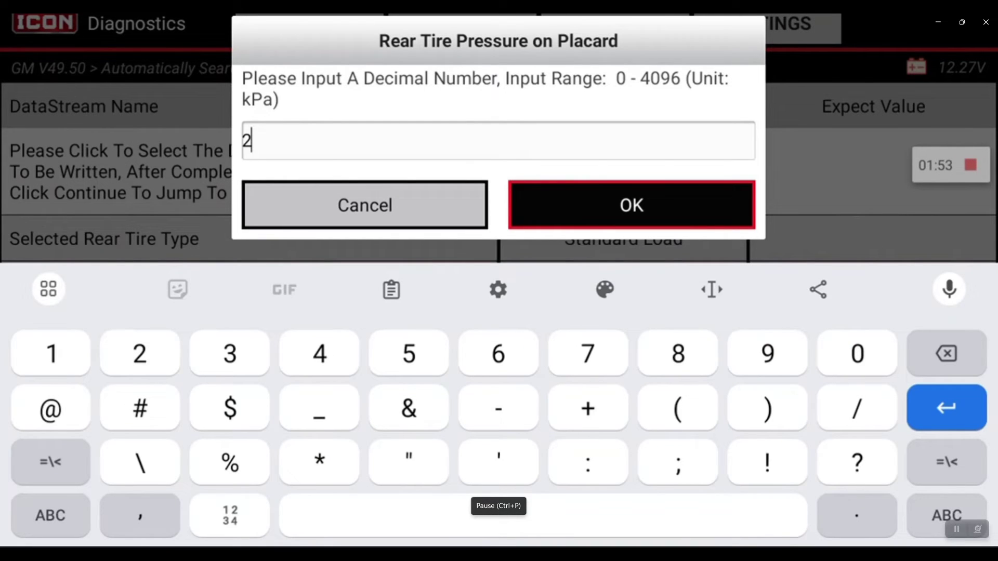
{"action": "type", "text": "80"}
{"action": "key", "text": "Return"}
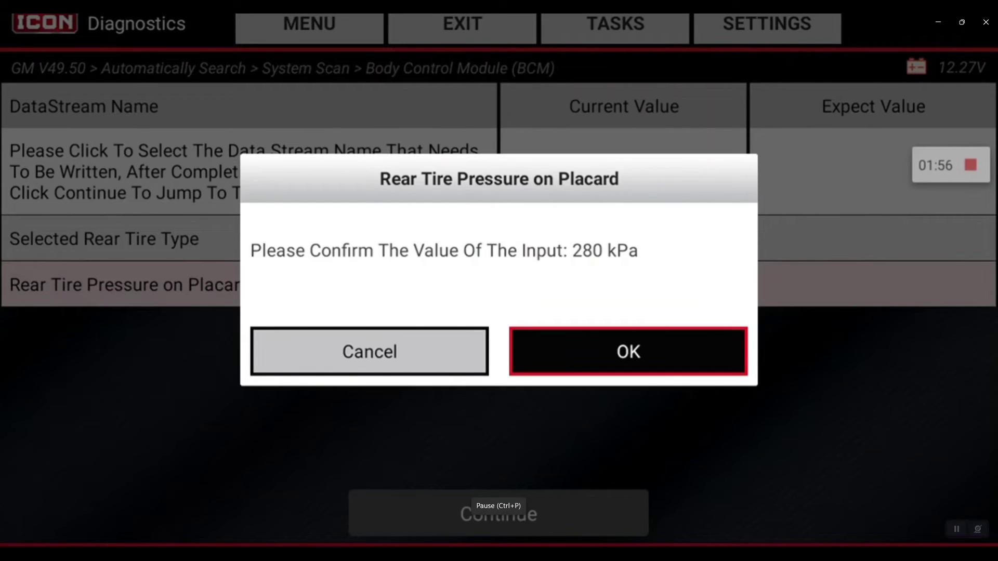
{"action": "key", "text": "Return"}
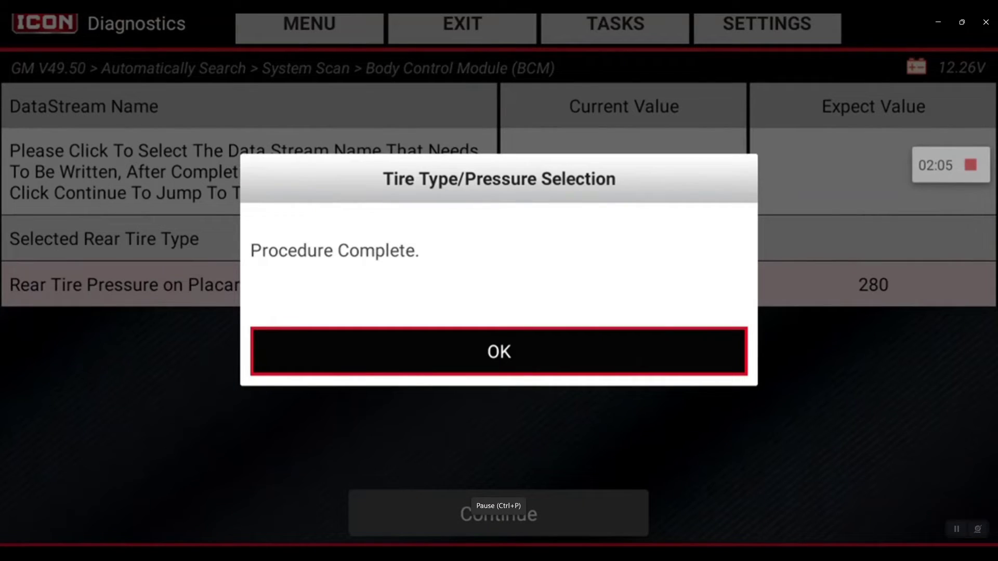
{"action": "key", "text": "Return"}
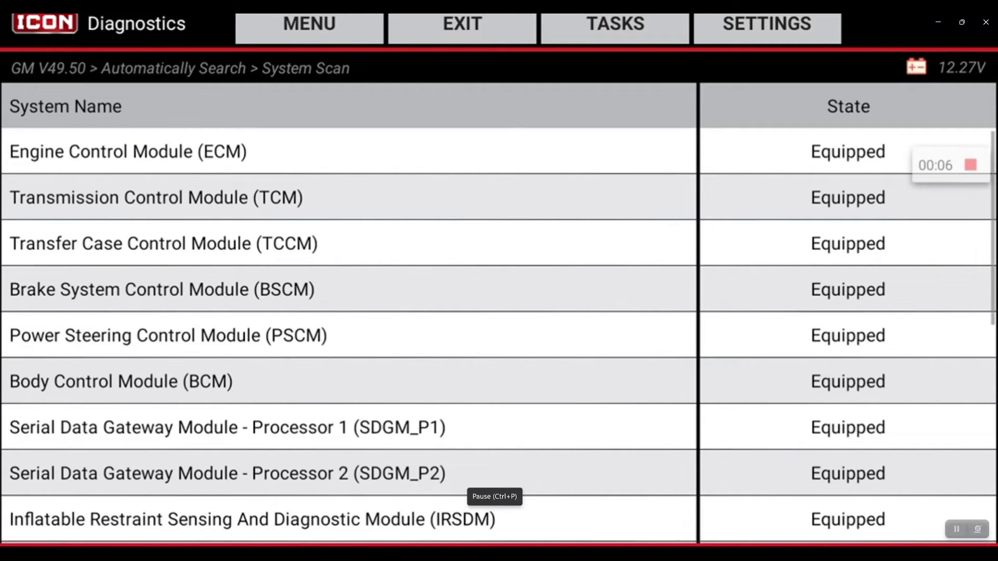
Step: Enter the Body Control Module with Trailer Lighting Control Module (U1D), start Tire Type/Pressure Selection from its special functions, and accept the tire notes
{"action": "left_click", "coordinate": [121, 381]}
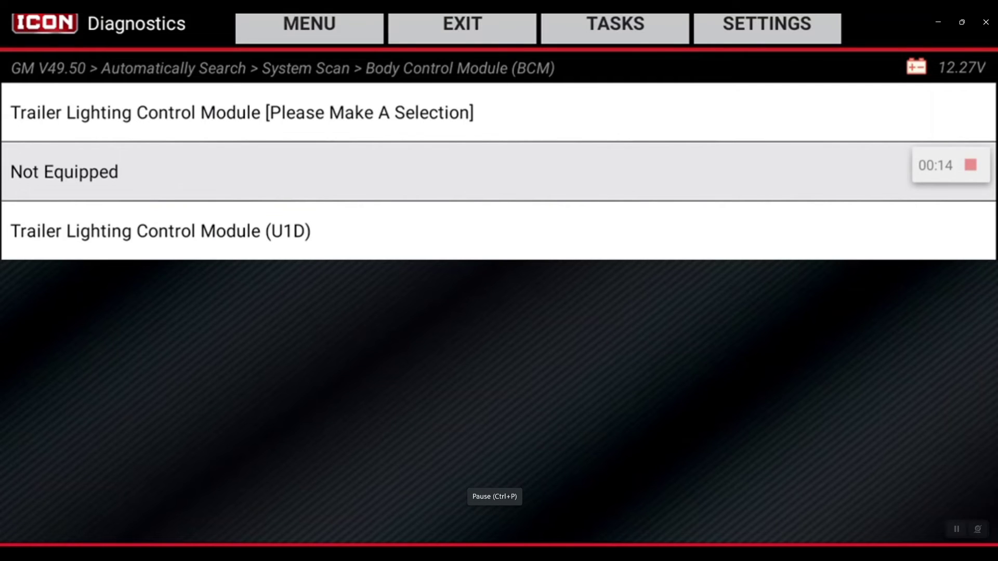
{"action": "left_click", "coordinate": [161, 230]}
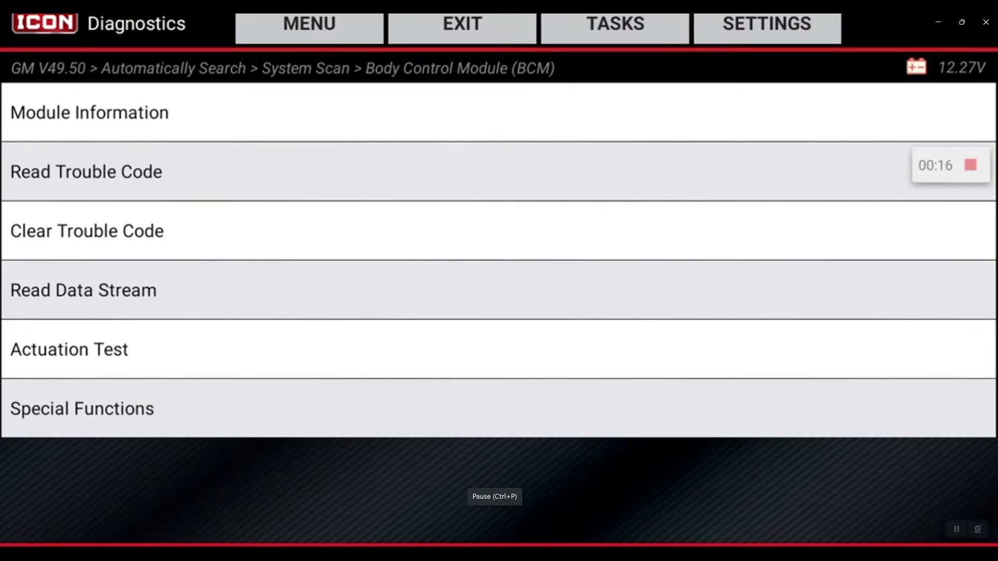
{"action": "left_click", "coordinate": [82, 409]}
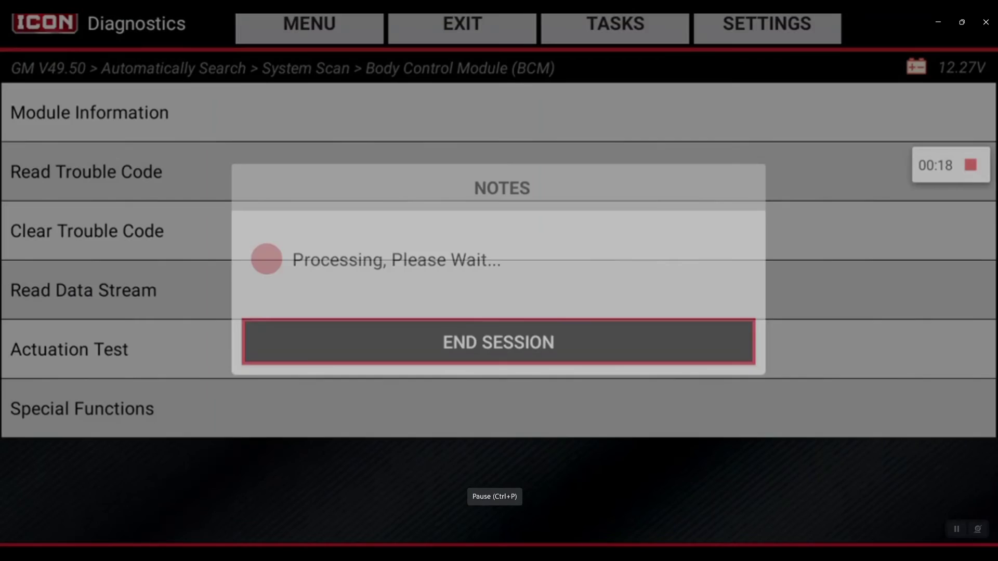
{"action": "scroll", "coordinate": [499, 312], "scroll_direction": "down", "scroll_amount": 3}
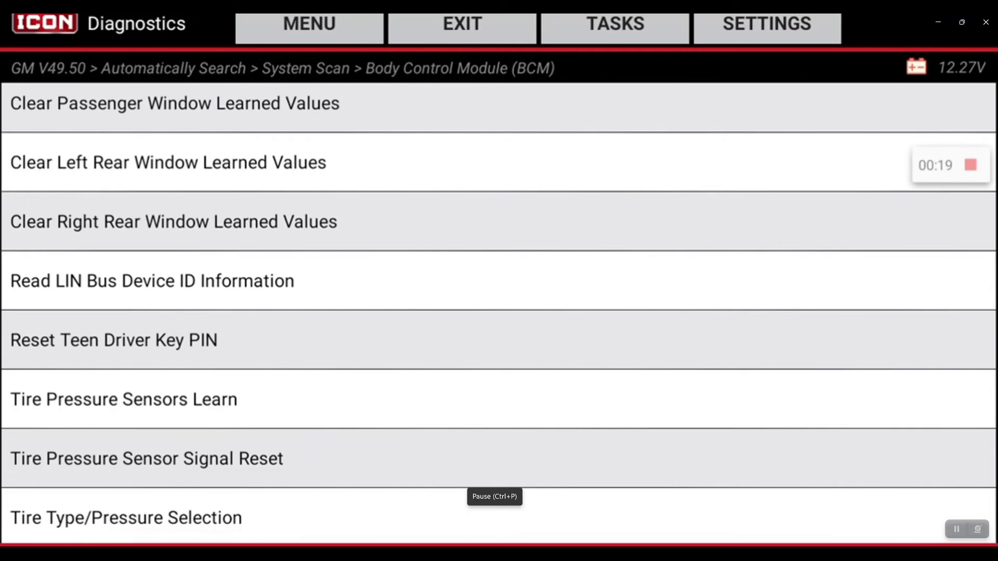
{"action": "left_click", "coordinate": [126, 517]}
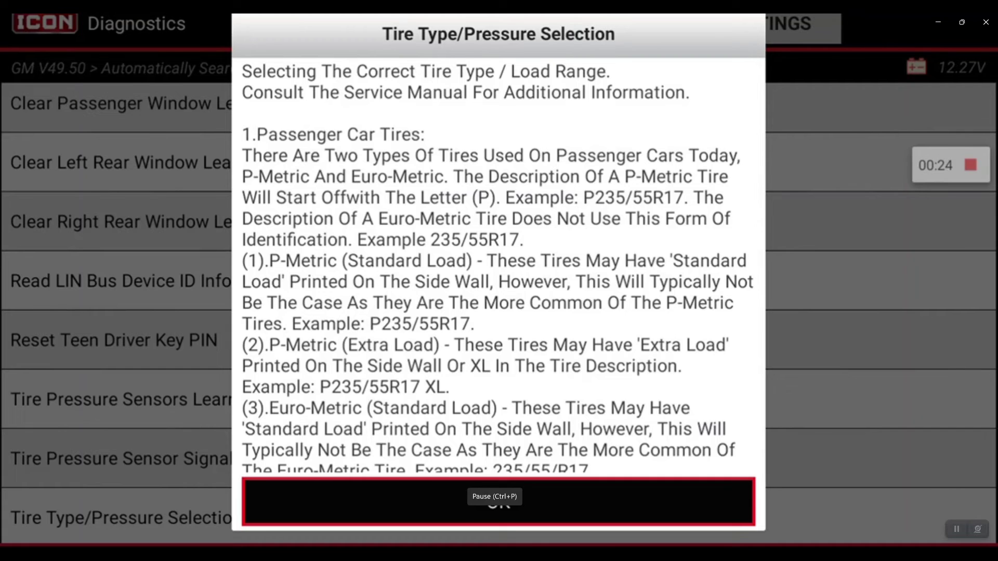
{"action": "left_click", "coordinate": [498, 501]}
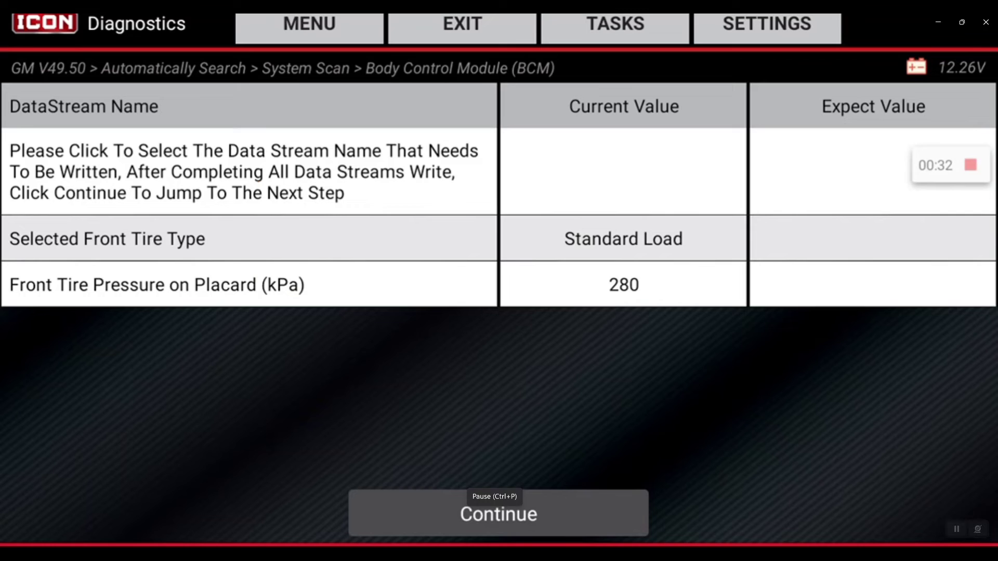
Step: Set the Selected Front Tire Type to P-Metric (Extra Load) and confirm the choice
{"action": "left_click", "coordinate": [249, 238]}
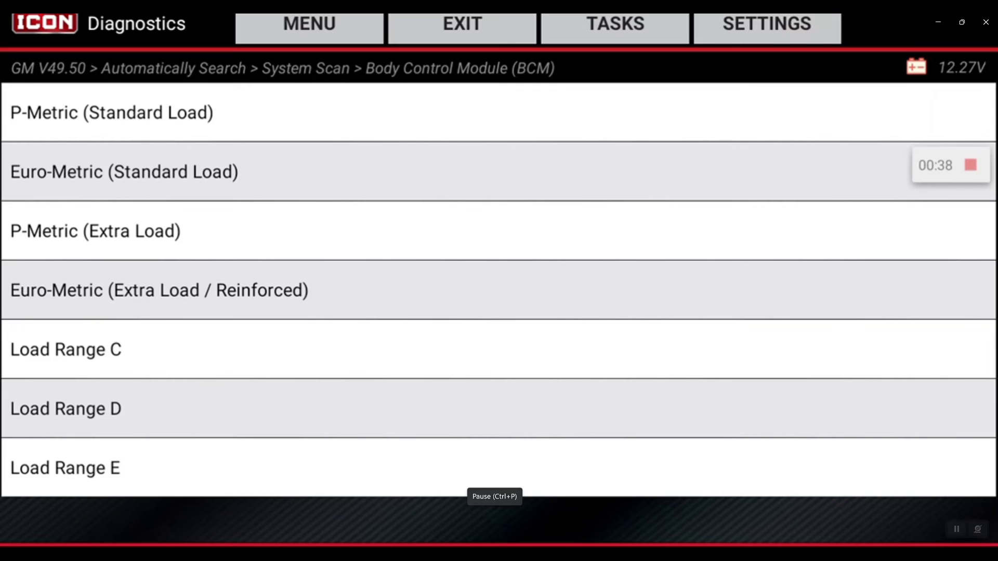
{"action": "left_click", "coordinate": [499, 231]}
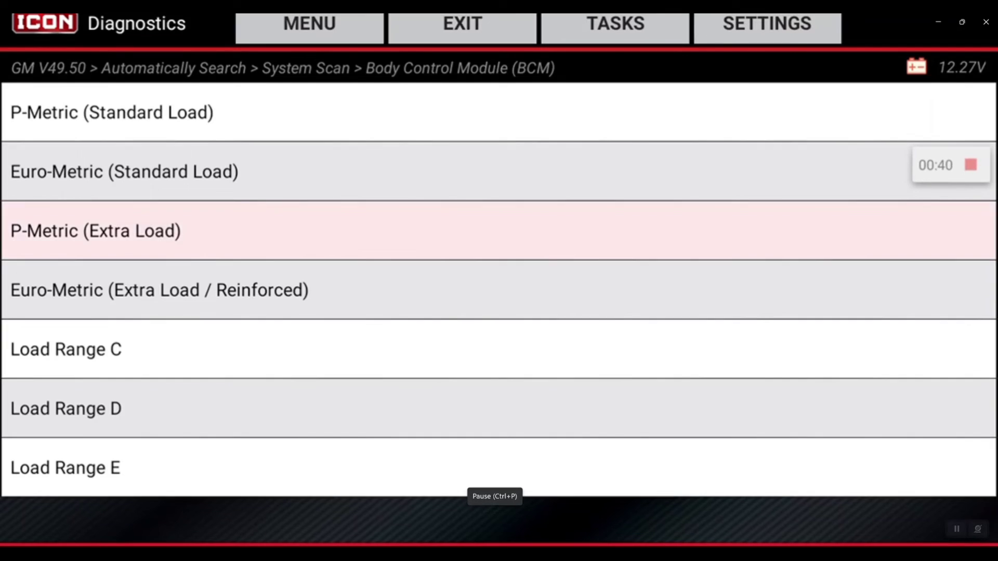
{"action": "left_click", "coordinate": [628, 352]}
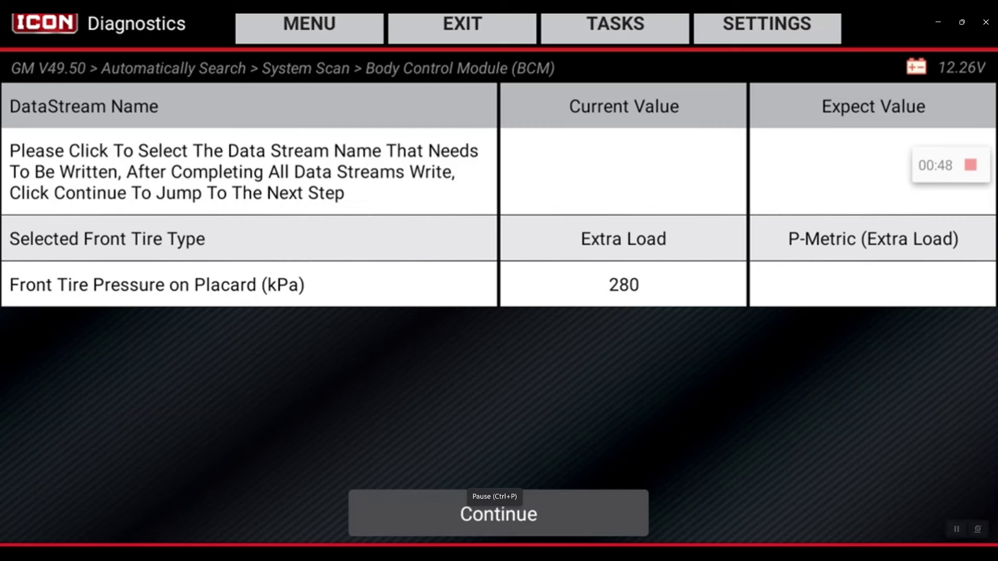
Step: Continue to the rear tire data and open the tire type choices for Selected Rear Tire Type
{"action": "left_click", "coordinate": [498, 514]}
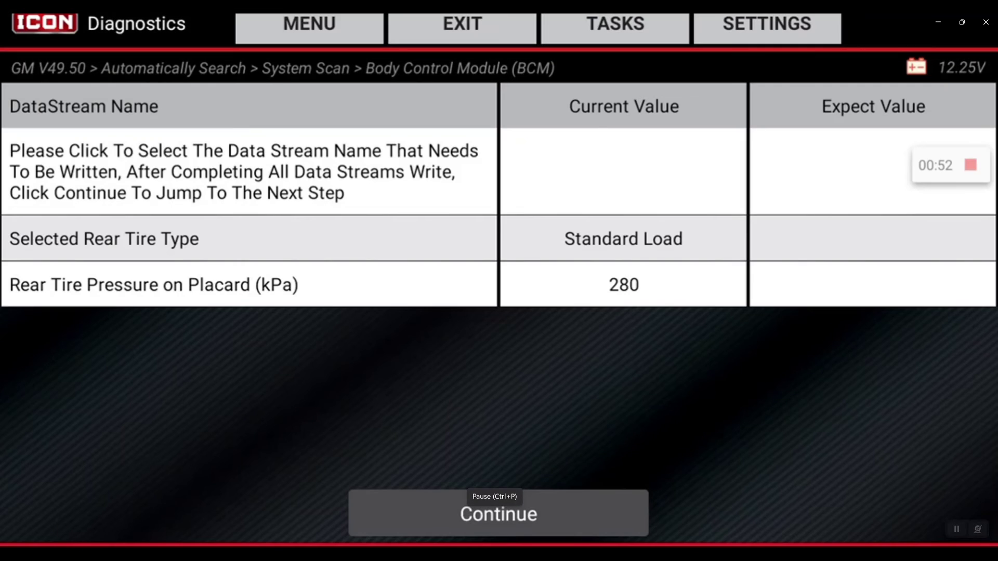
{"action": "left_click", "coordinate": [104, 238]}
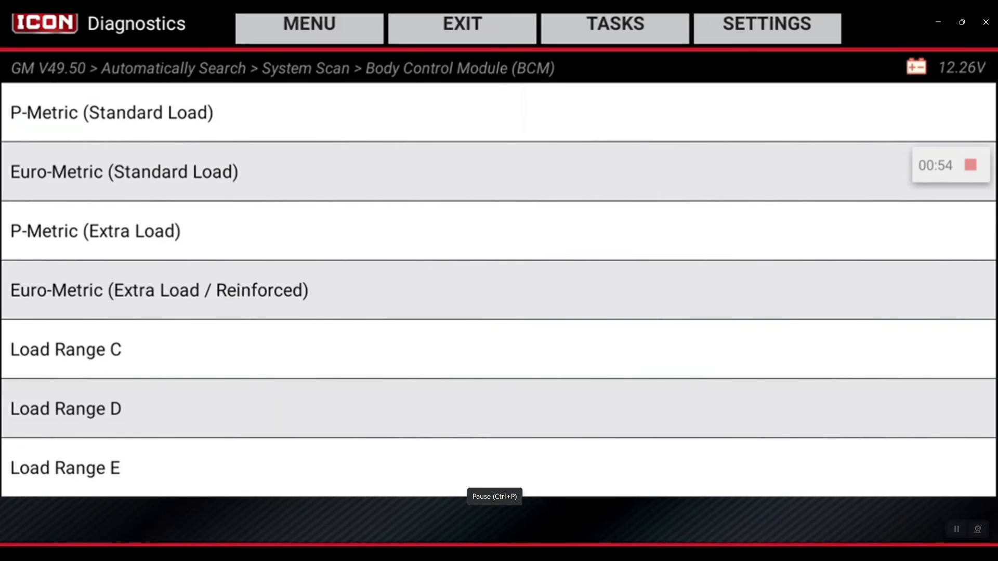
{"action": "key", "text": "Return"}
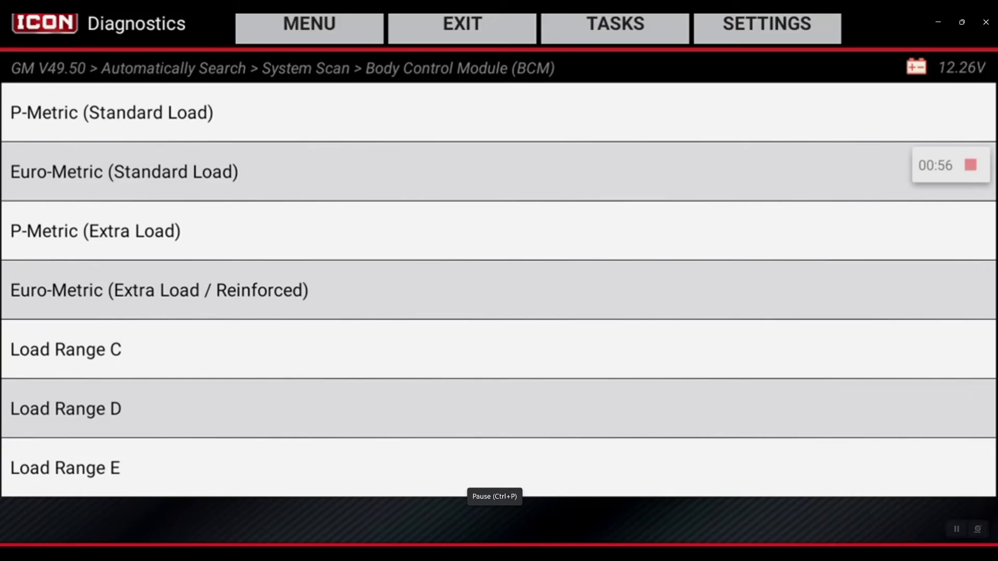